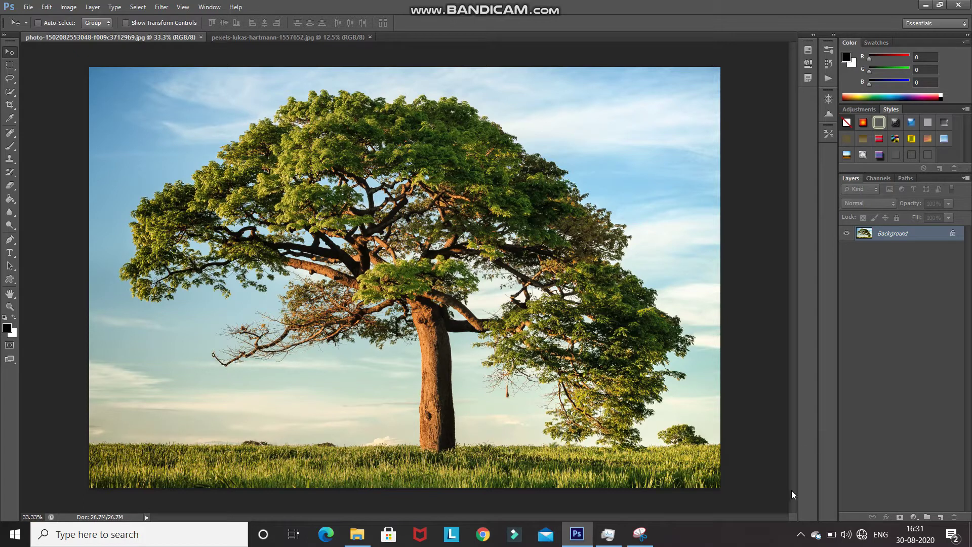
# Switch to the Channels panel and view the tree photo's Red channel alone.
pyautogui.click(877, 178)
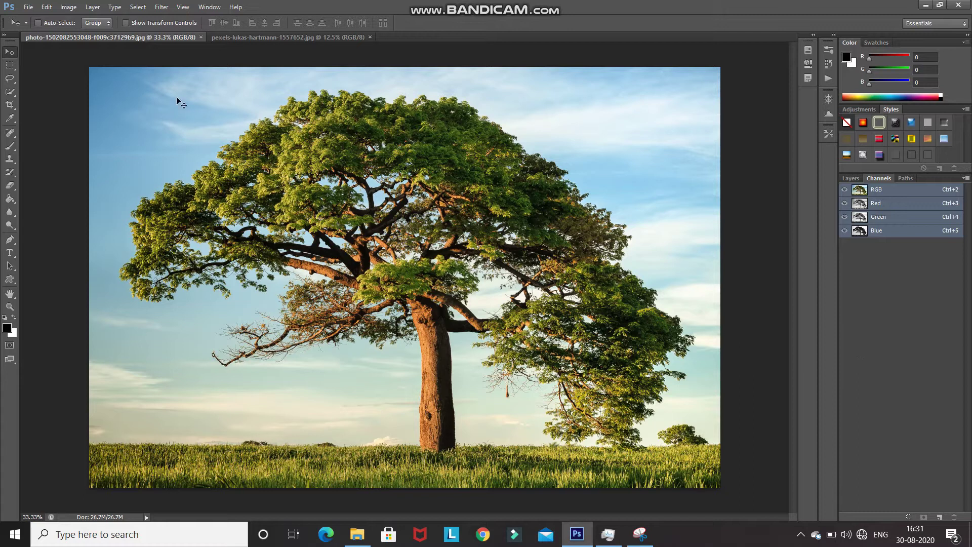
pyautogui.click(210, 7)
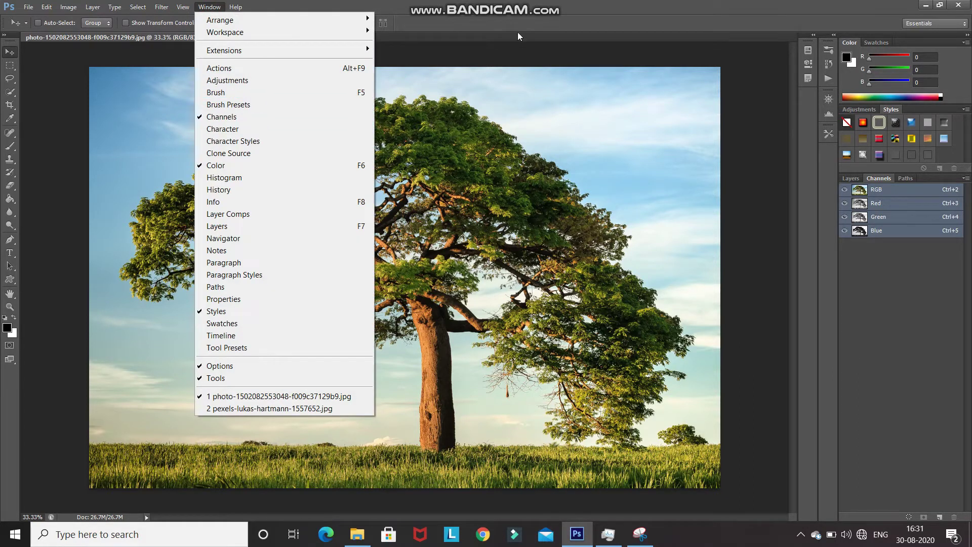
pyautogui.click(530, 25)
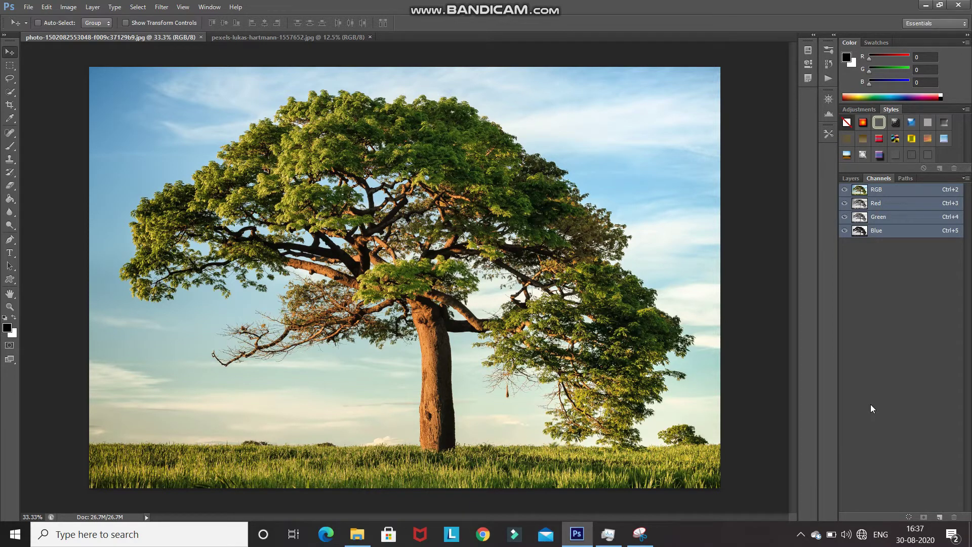
pyautogui.click(894, 209)
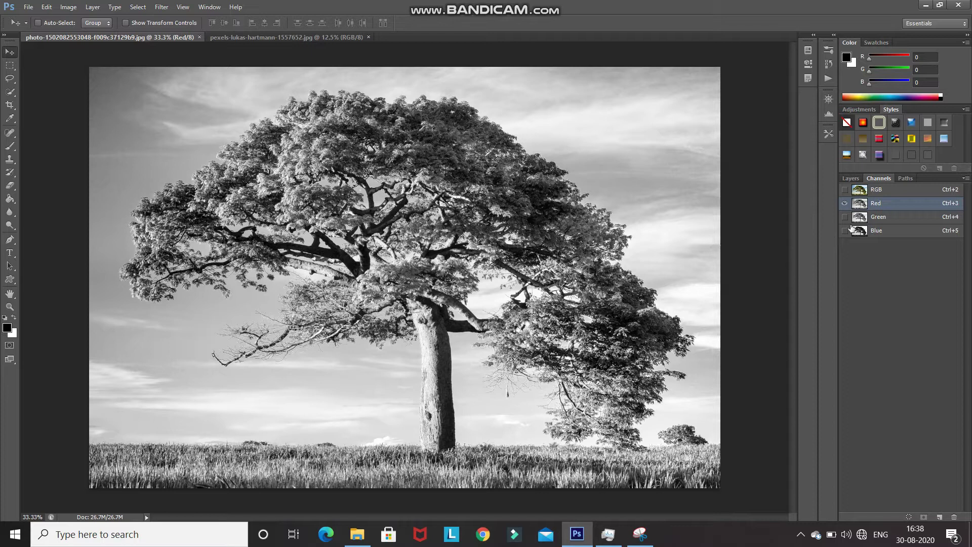
# View the Green channel alone, then the Blue channel, where the tree is darkest.
pyautogui.click(892, 220)
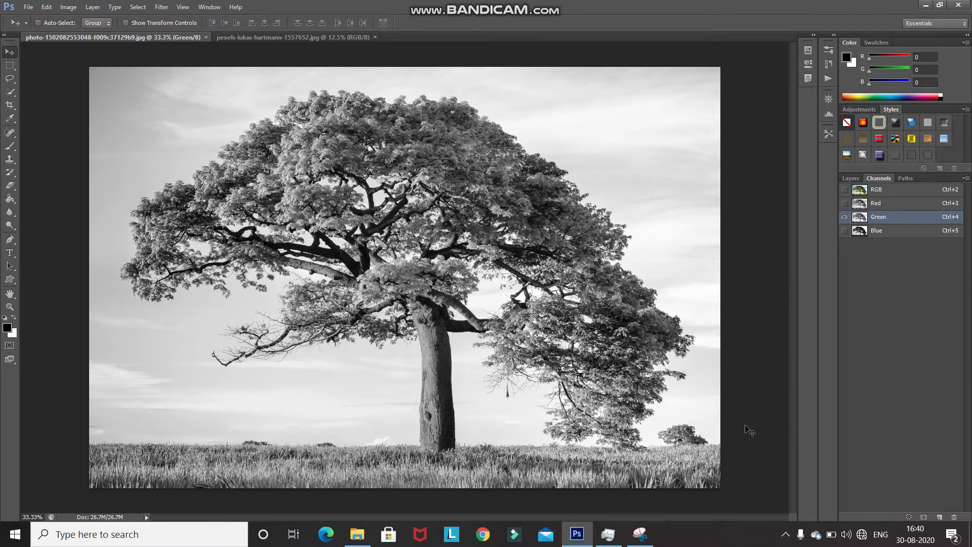
pyautogui.click(884, 231)
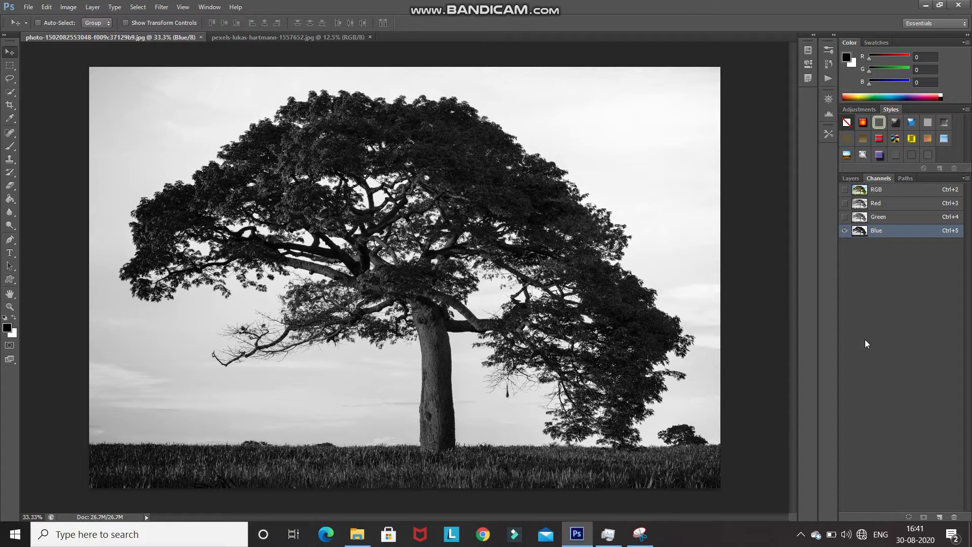
# Duplicate the Blue channel as 'Blue copy' and show only Blue copy in grayscale.
pyautogui.rightClick(905, 233)
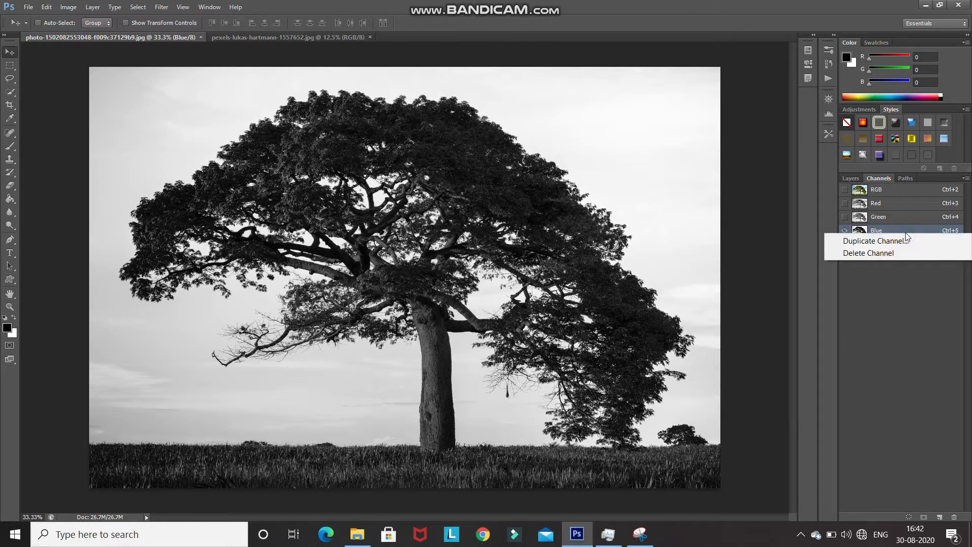
pyautogui.click(878, 241)
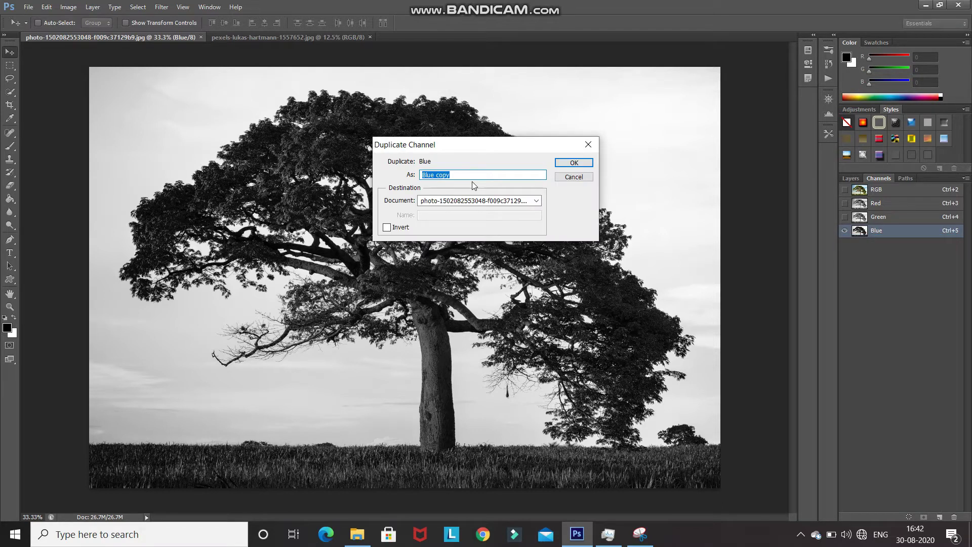
pyautogui.click(573, 162)
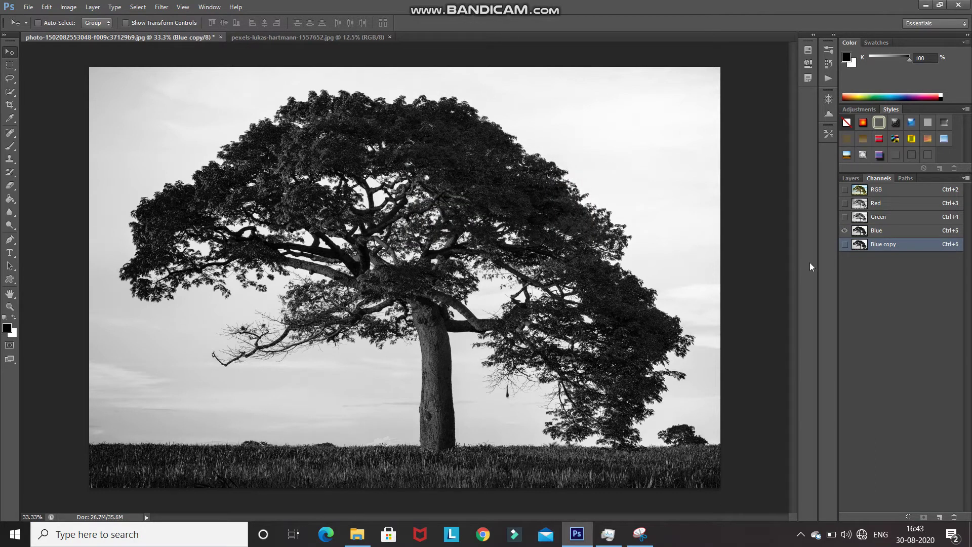
pyautogui.click(845, 244)
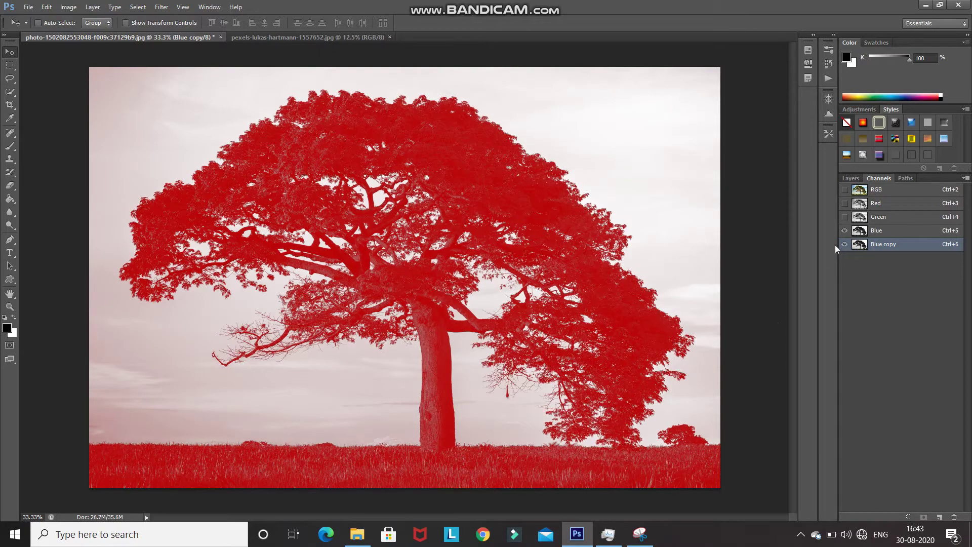
pyautogui.click(845, 230)
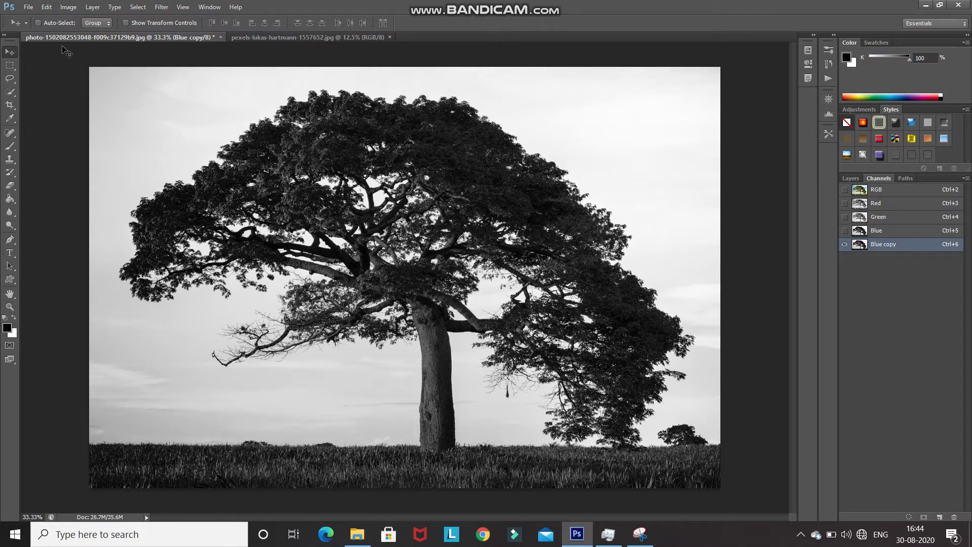
# Apply Levels to Blue copy, raising black input and pulling white to 147 for a black tree on white sky.
pyautogui.click(69, 7)
pyautogui.moveTo(71, 41)
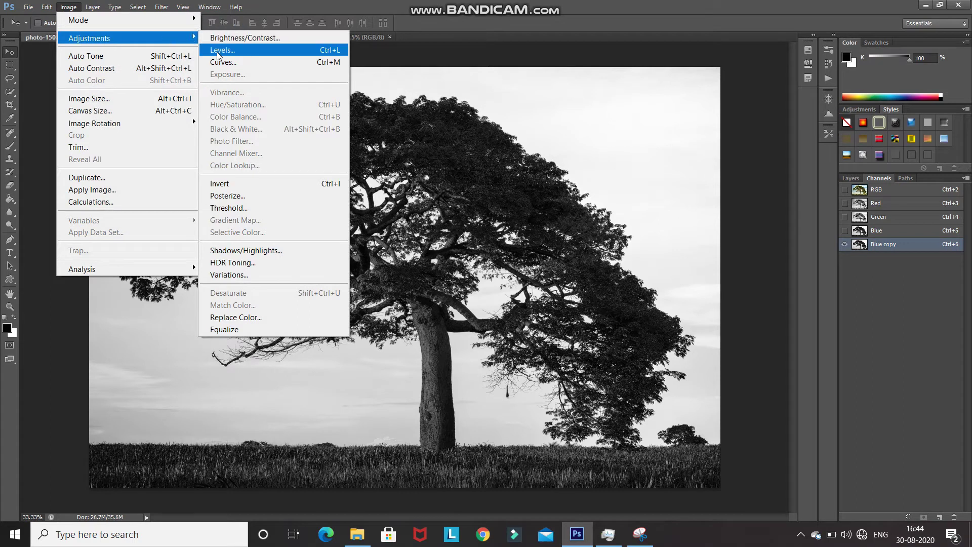
pyautogui.click(217, 50)
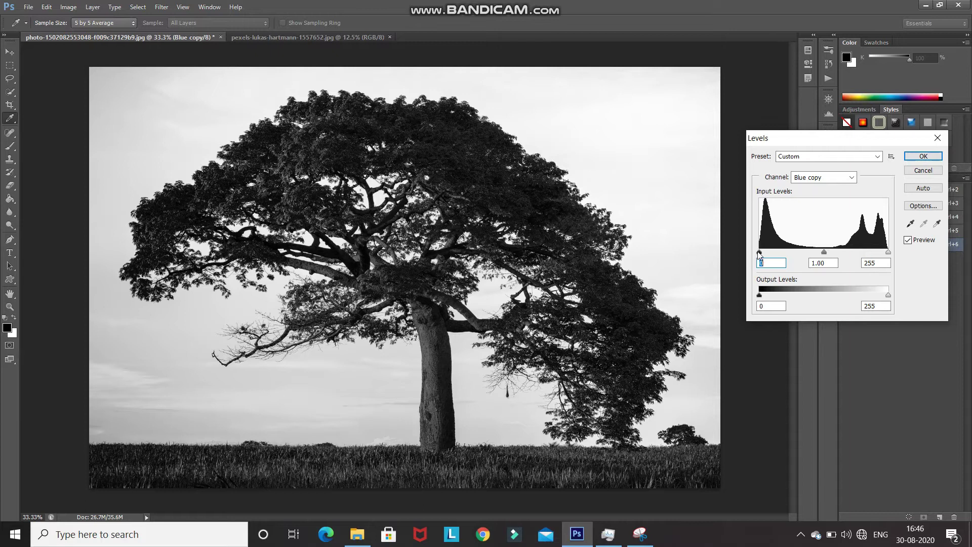
pyautogui.moveTo(759, 253); pyautogui.dragTo(780, 254)
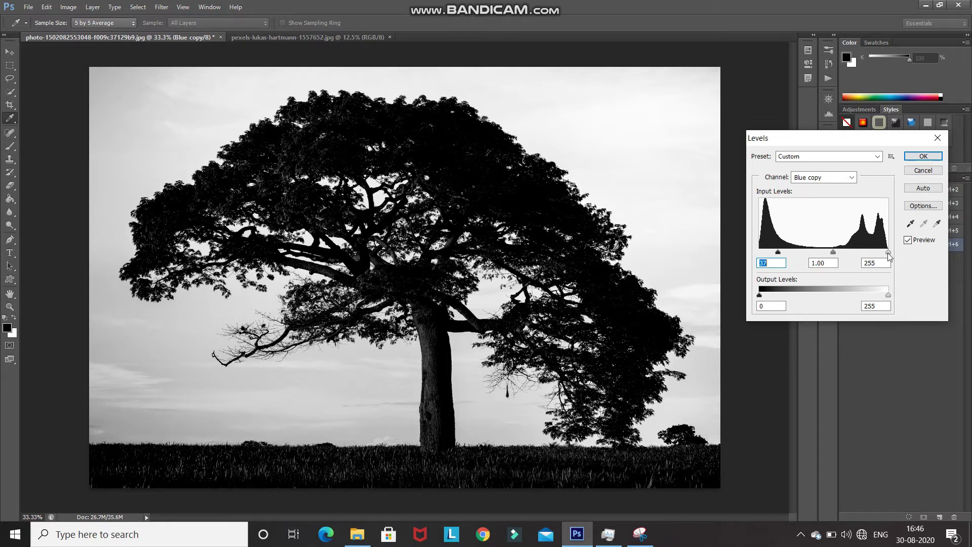
pyautogui.moveTo(888, 253); pyautogui.dragTo(867, 254)
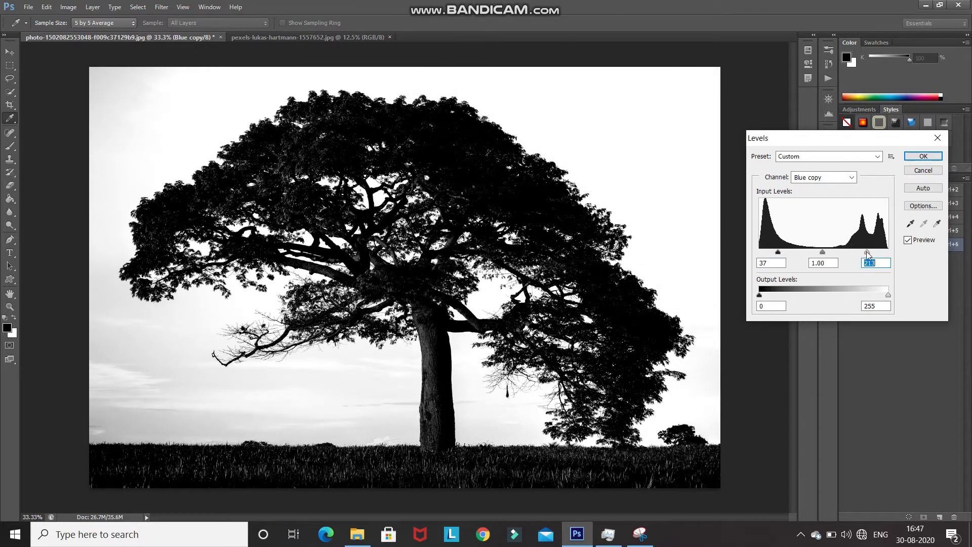
pyautogui.moveTo(868, 254); pyautogui.dragTo(850, 256)
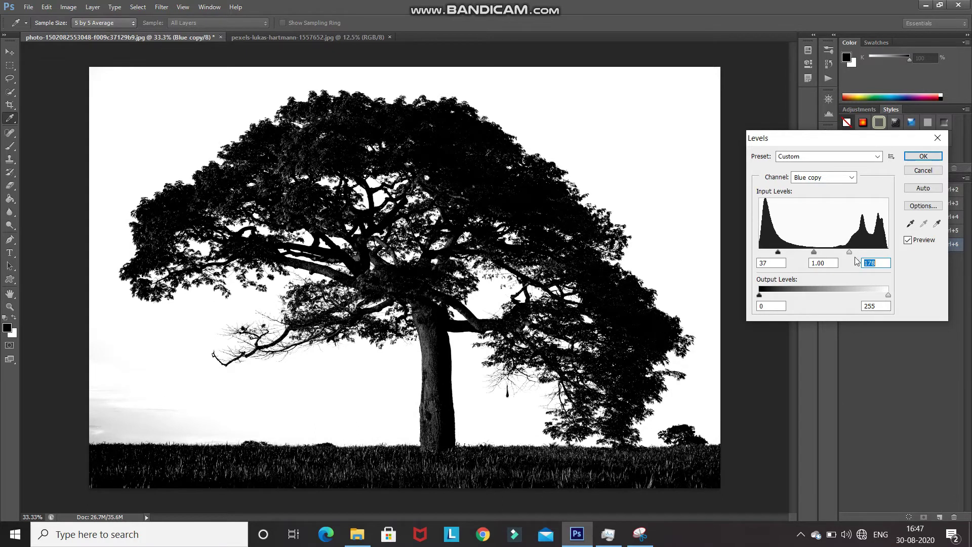
pyautogui.moveTo(850, 253); pyautogui.dragTo(834, 256)
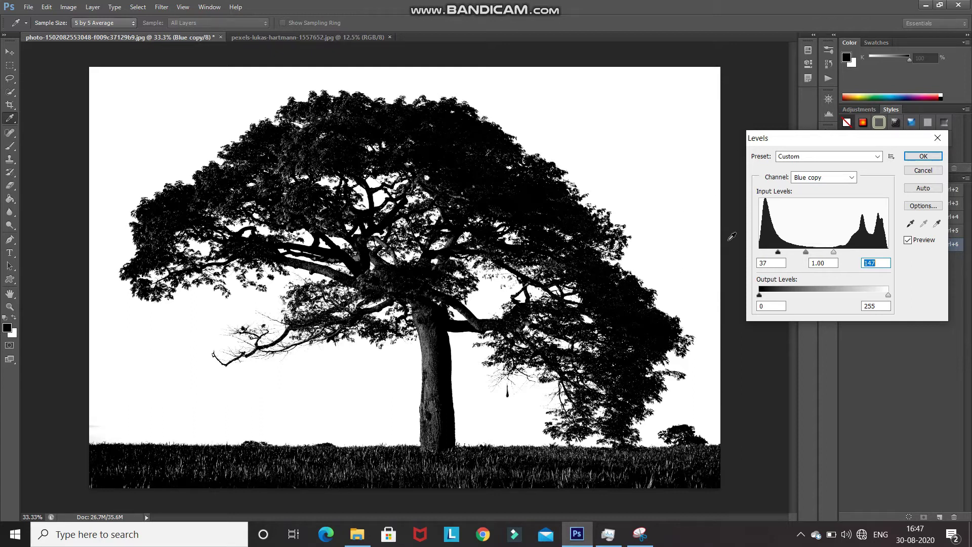
pyautogui.moveTo(777, 252); pyautogui.dragTo(820, 252)
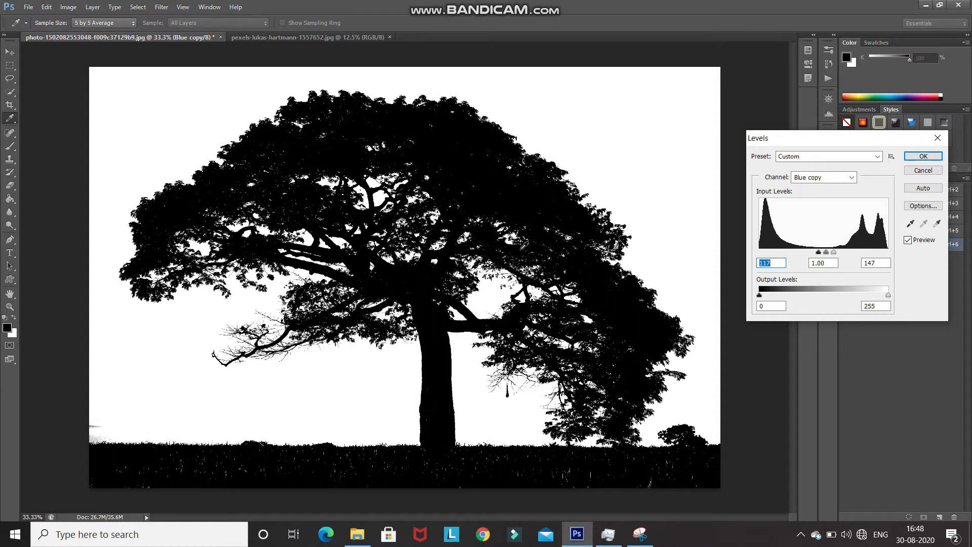
pyautogui.moveTo(818, 253); pyautogui.dragTo(782, 252)
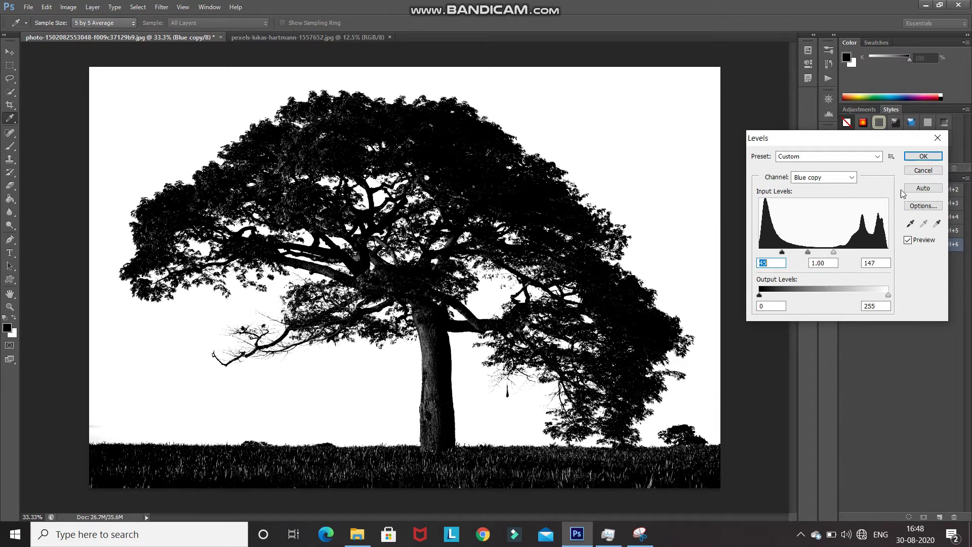
pyautogui.click(921, 156)
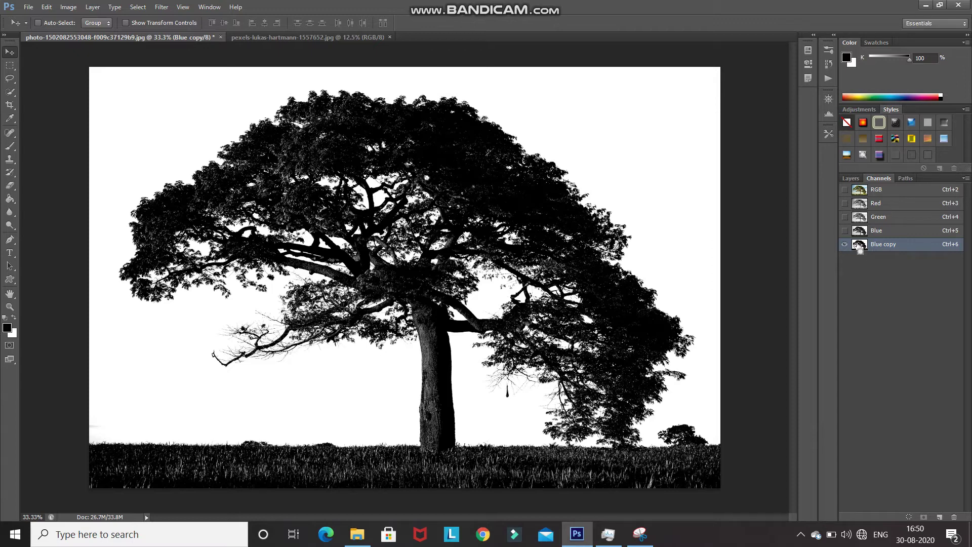
# Load Blue copy as a selection and add it as a layer mask on Layer 0.
pyautogui.keyDown('ctrl'); pyautogui.click(859, 245); pyautogui.keyUp('ctrl')
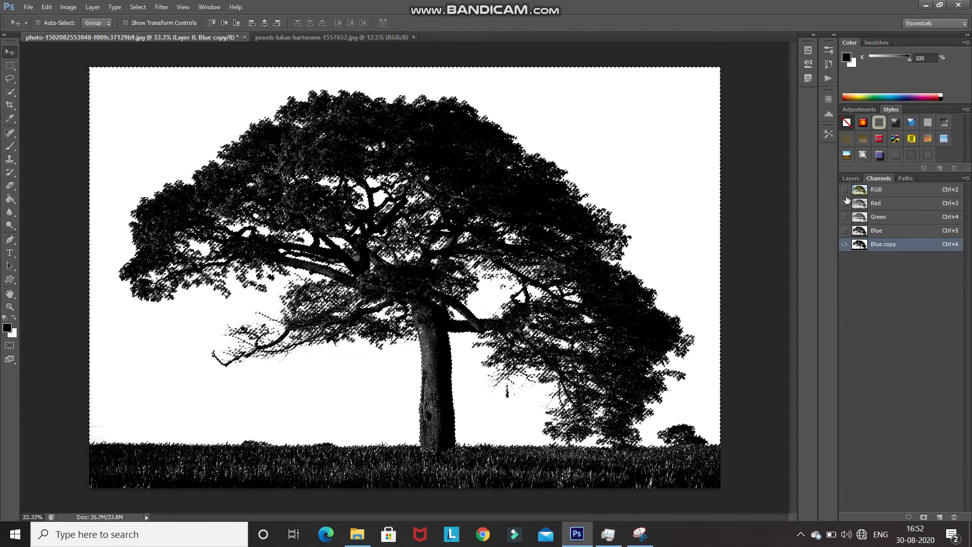
pyautogui.click(850, 178)
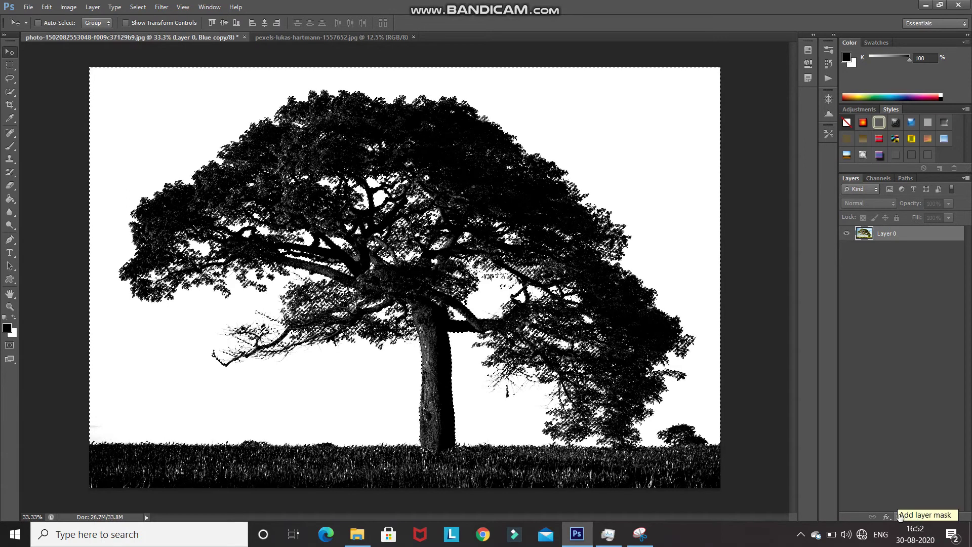
pyautogui.click(900, 516)
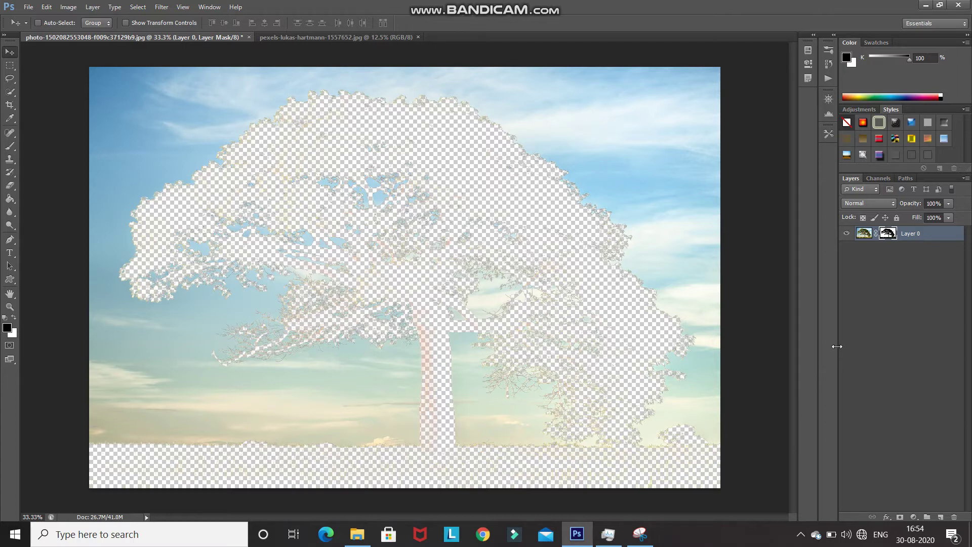
# Widen the side panel dock and open the Layers panel options for larger thumbnails.
pyautogui.moveTo(837, 346); pyautogui.dragTo(747, 346)
pyautogui.click(965, 180)
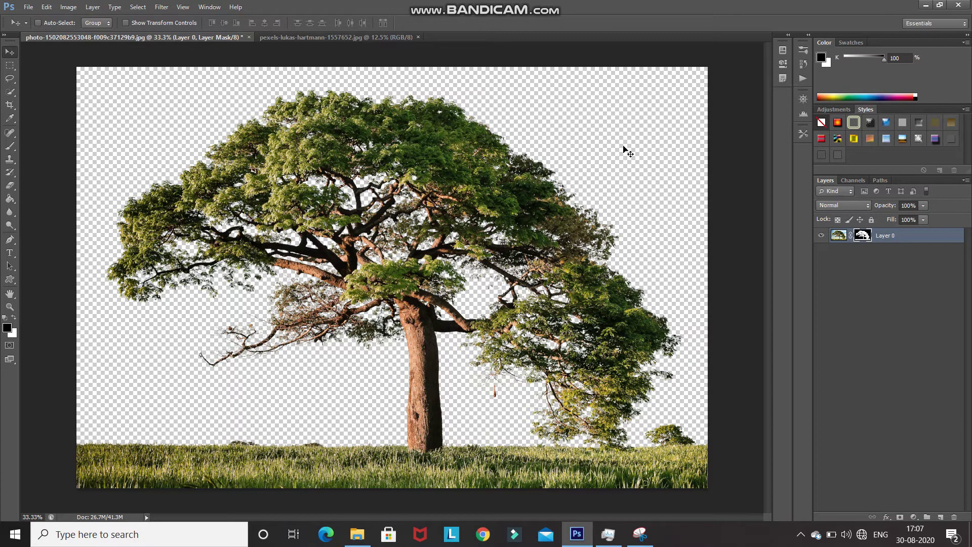
# Display Layer 0's mask on the canvas instead of the photo.
pyautogui.keyDown('alt'); pyautogui.click(861, 238); pyautogui.keyUp('alt')
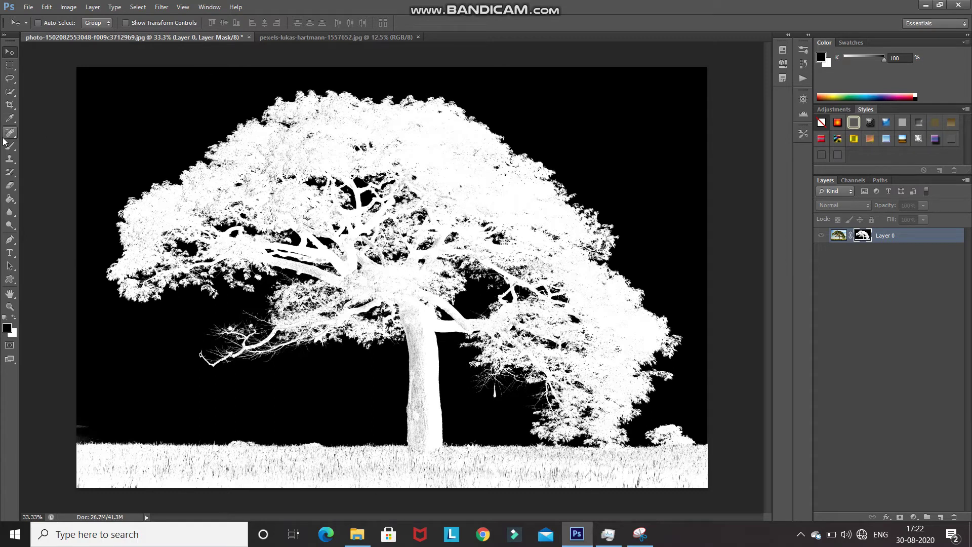
# With the Brush at sizes 175 and 70, paint white over the whole grass strip in the mask.
pyautogui.moveTo(10, 146); pyautogui.dragTo(30, 147)
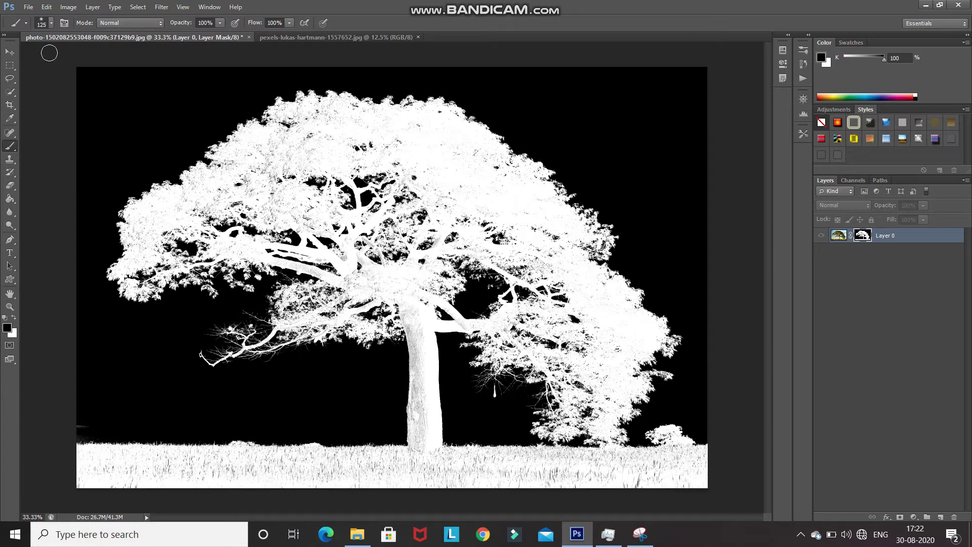
pyautogui.click(52, 24)
pyautogui.click(33, 377)
pyautogui.click(14, 317)
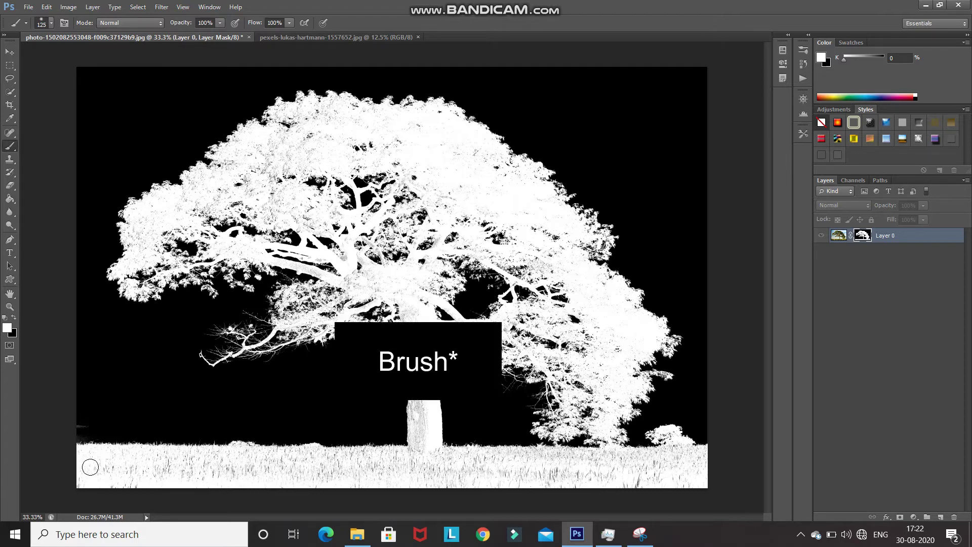
pyautogui.press(']')
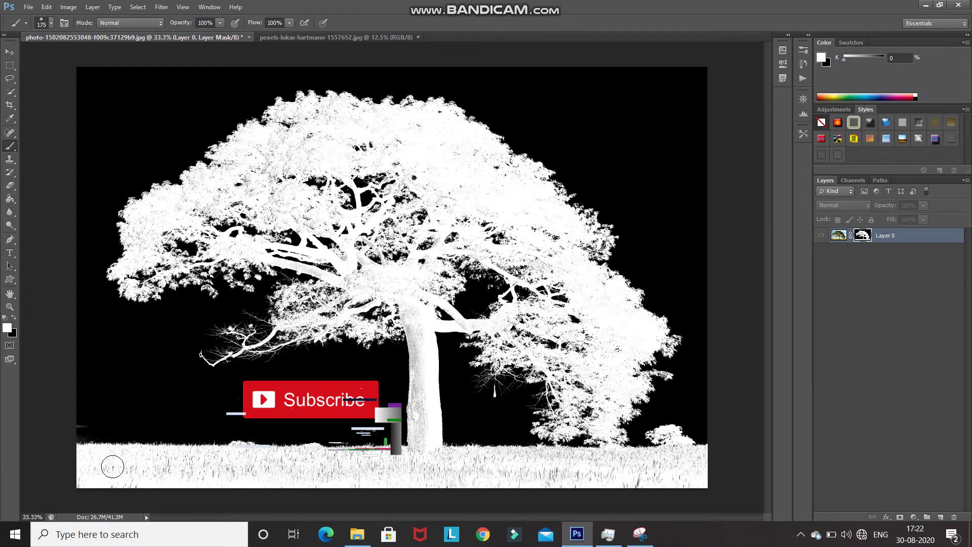
pyautogui.press(']')
pyautogui.moveTo(112, 466); pyautogui.dragTo(215, 493)
pyautogui.press('[')
pyautogui.press('[')
pyautogui.press('[')
pyautogui.press('[')
pyautogui.press('[')
pyautogui.press('[')
pyautogui.moveTo(354, 458); pyautogui.dragTo(685, 446)
pyautogui.moveTo(122, 460); pyautogui.dragTo(329, 452)
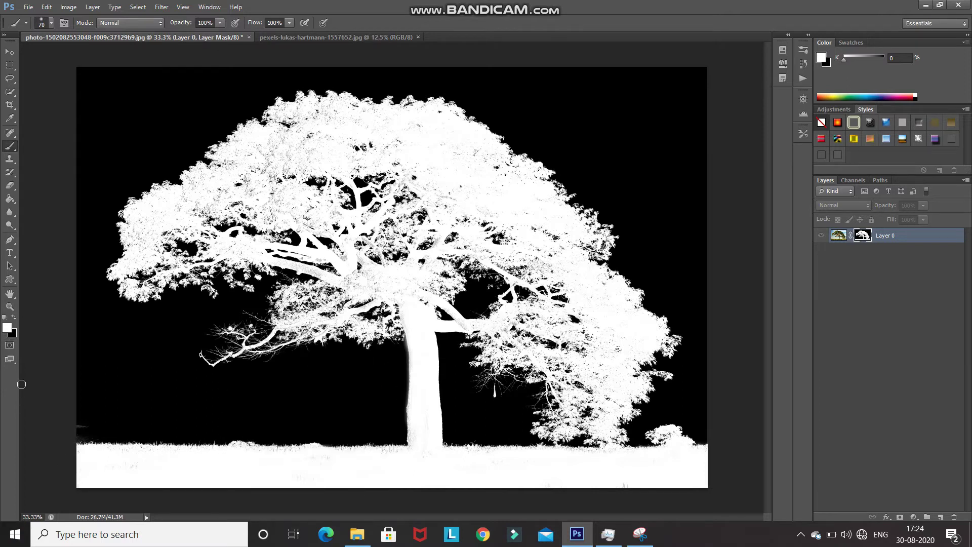
# Paint black over the stray left-edge streak and return to the photo view.
pyautogui.click(14, 317)
pyautogui.moveTo(86, 428); pyautogui.dragTo(81, 429)
pyautogui.press('x')
pyautogui.press('alt')
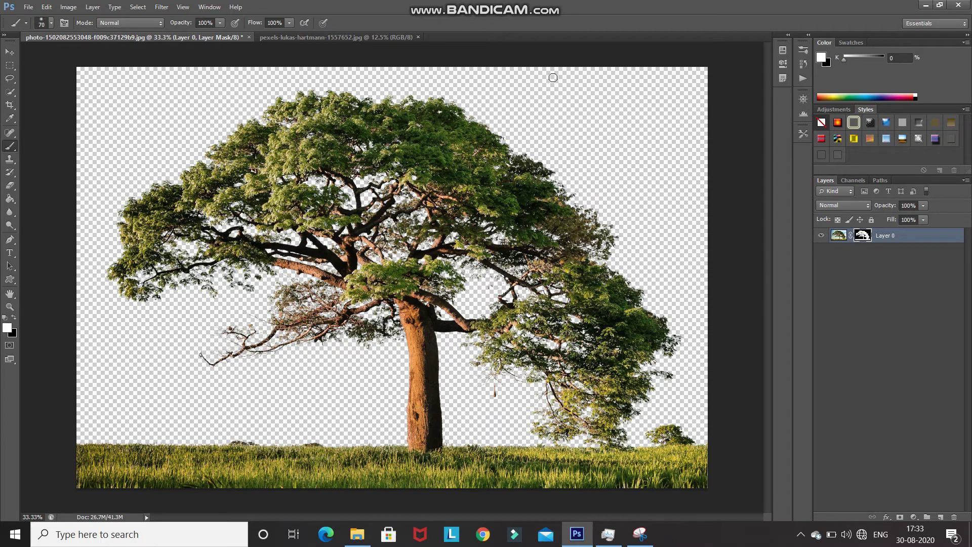
# Add a pale pink Solid Color fill layer behind the cut-out tree.
pyautogui.click(914, 517)
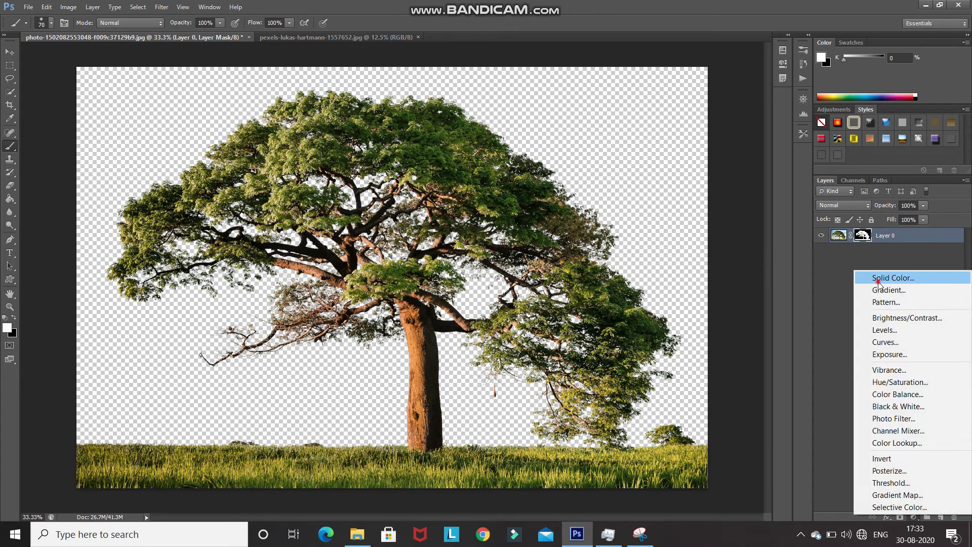
pyautogui.click(876, 275)
pyautogui.click(925, 167)
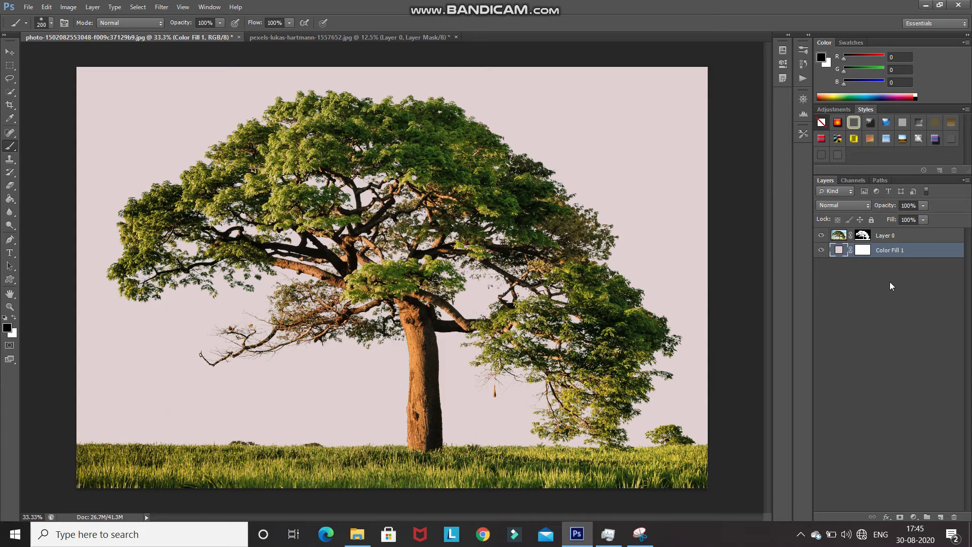
# Place pexels-roberto-nickson-2531237 and scale it up to cover the whole canvas.
pyautogui.click(28, 7)
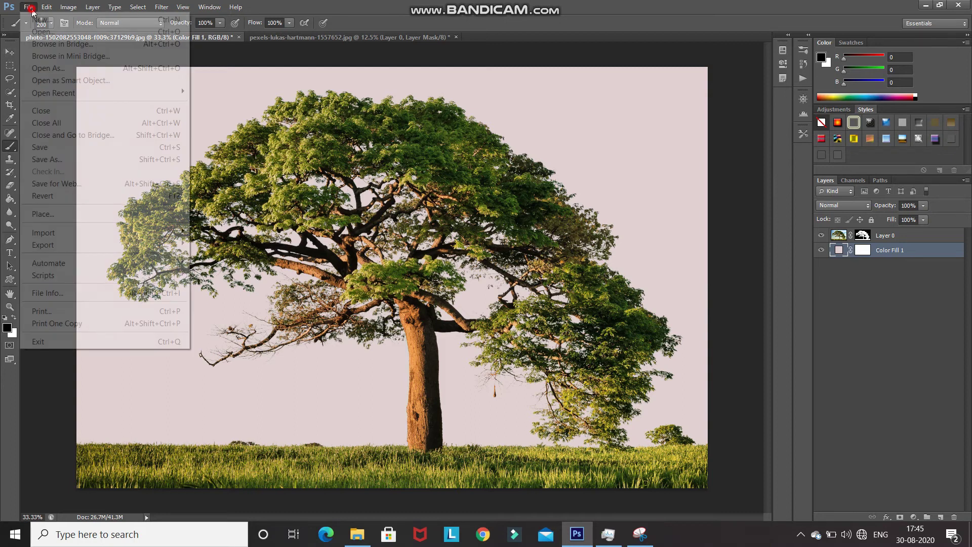
pyautogui.click(43, 213)
pyautogui.scroll(-2, 476, 270)
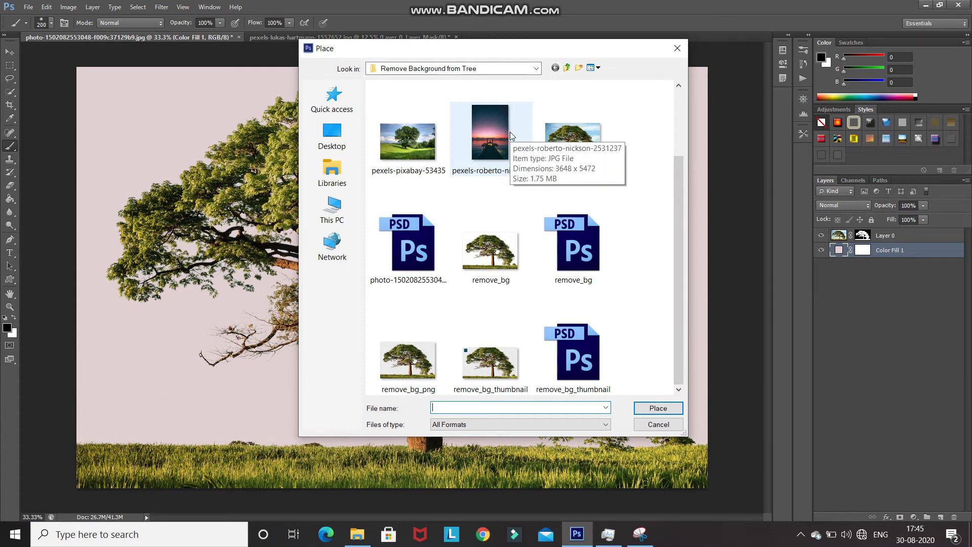
pyautogui.click(509, 132)
pyautogui.click(509, 132)
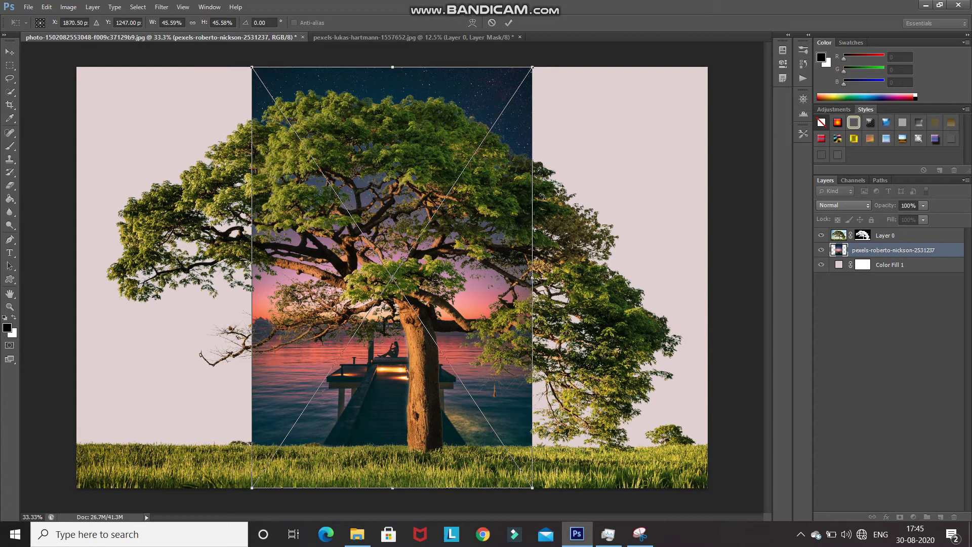
pyautogui.click(533, 68)
pyautogui.moveTo(534, 68); pyautogui.dragTo(175, 462)
pyautogui.hotkey('ctrl', '-')
pyautogui.hotkey('ctrl', '-')
pyautogui.hotkey('ctrl', '-')
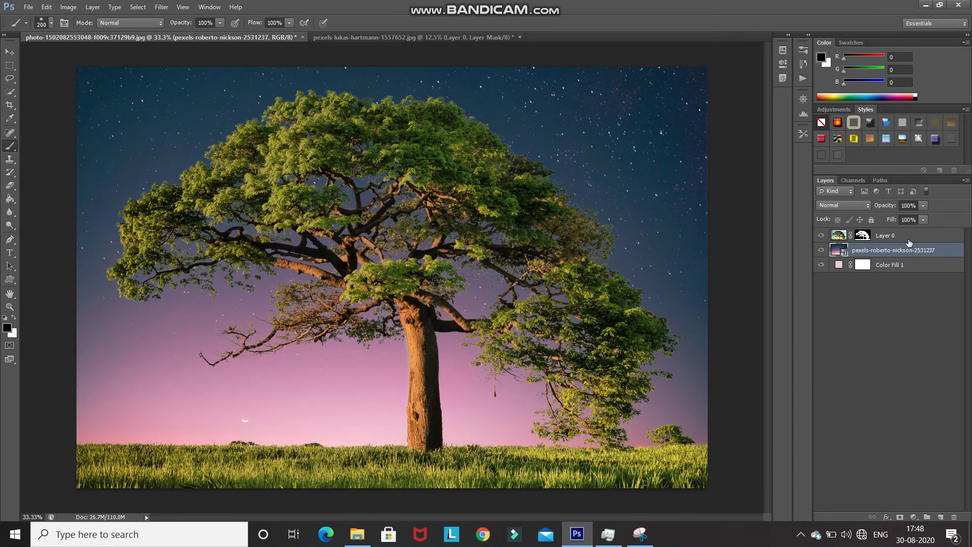
# Add a Curves adjustment clipped to Layer 0 and sample its white point from the image.
pyautogui.click(908, 240)
pyautogui.click(914, 517)
pyautogui.click(880, 344)
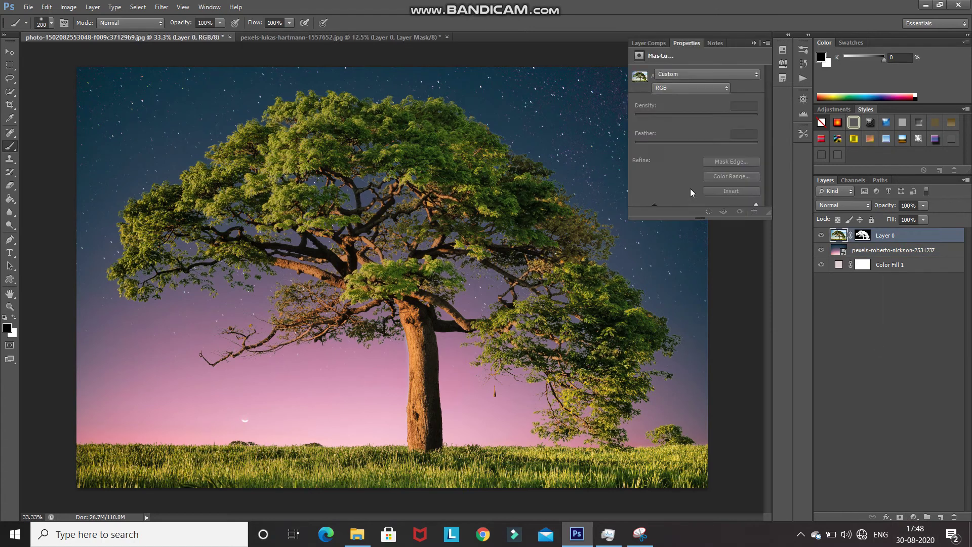
pyautogui.click(695, 212)
pyautogui.click(639, 125)
pyautogui.click(501, 254)
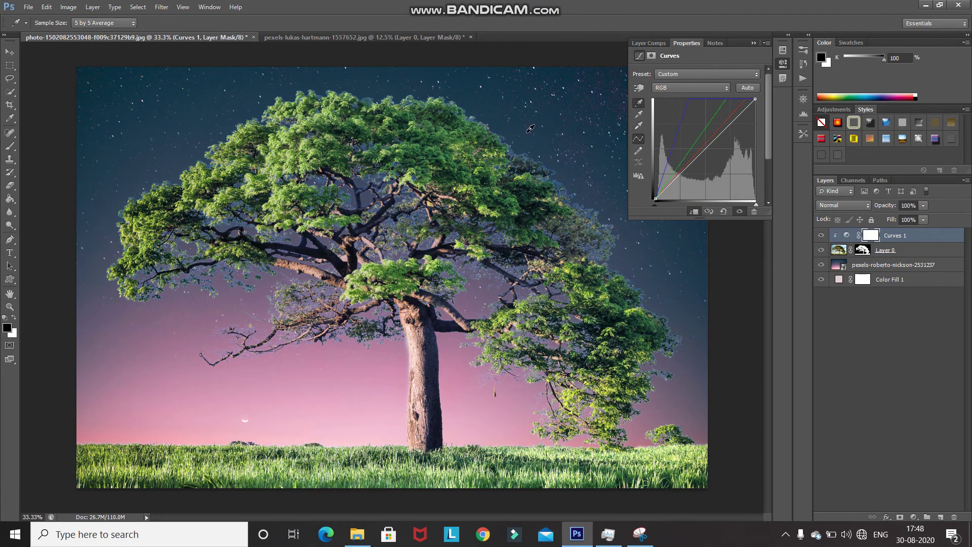
# Confirm the Curves target colours and sample the gray point and other tones from the tree.
pyautogui.doubleClick(638, 126)
pyautogui.press('Return')
pyautogui.doubleClick(639, 103)
pyautogui.press('Return')
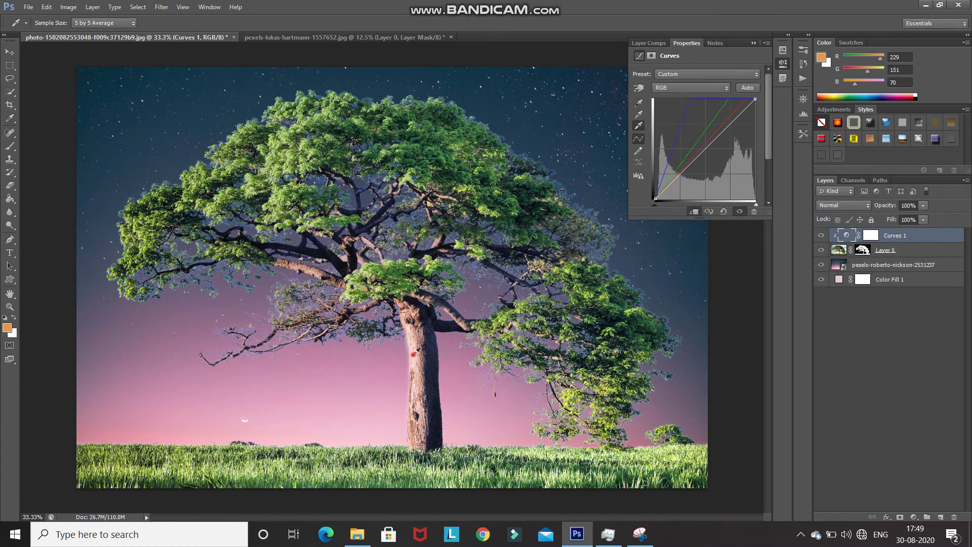
pyautogui.click(333, 251)
pyautogui.click(639, 114)
pyautogui.click(428, 425)
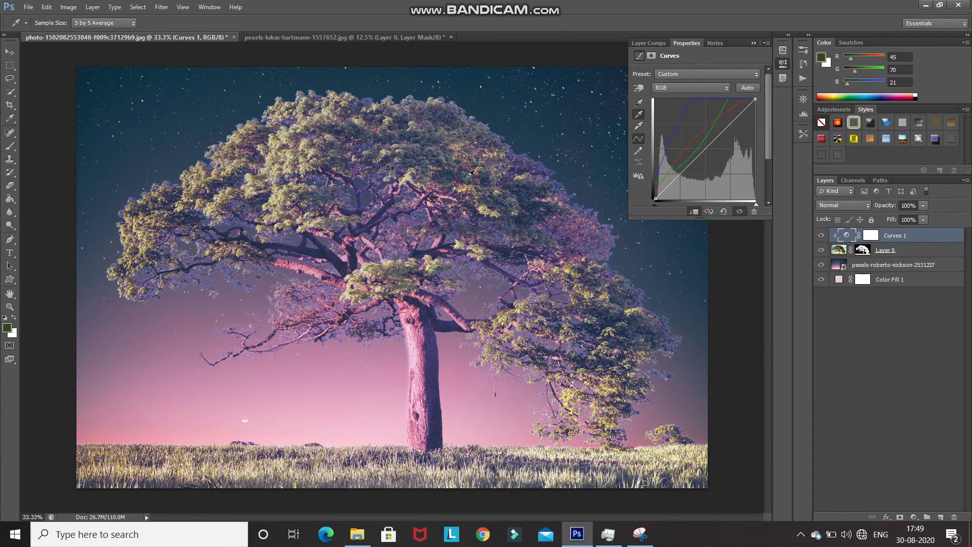
pyautogui.click(429, 402)
pyautogui.click(420, 398)
# Add Levels with a sampled black point, then Exposure lowered to about -7.77.
pyautogui.click(915, 517)
pyautogui.click(884, 330)
pyautogui.click(642, 147)
pyautogui.click(208, 290)
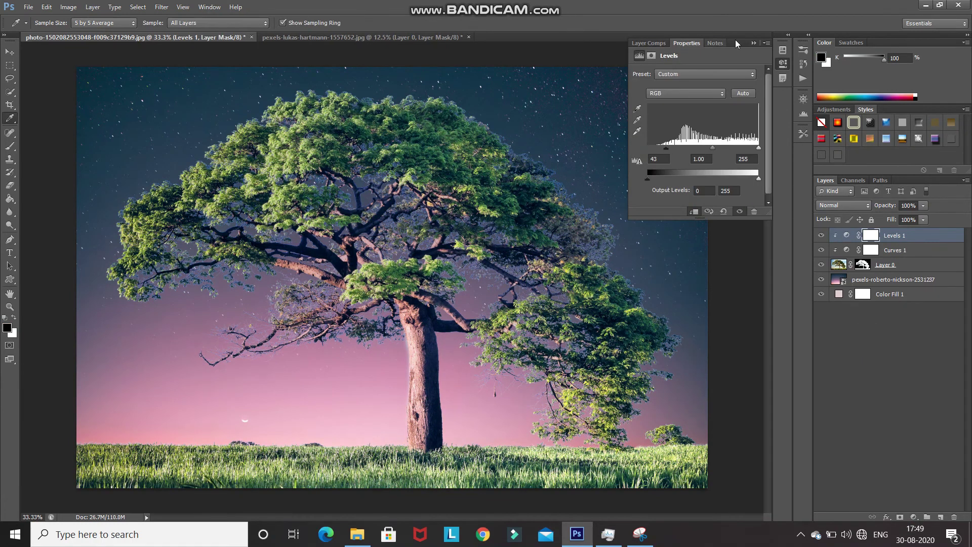
pyautogui.click(915, 517)
pyautogui.click(889, 355)
pyautogui.moveTo(696, 99); pyautogui.dragTo(650, 103)
# Add a Color Lookup adjustment blended in Soft Light at 30% opacity.
pyautogui.click(887, 531)
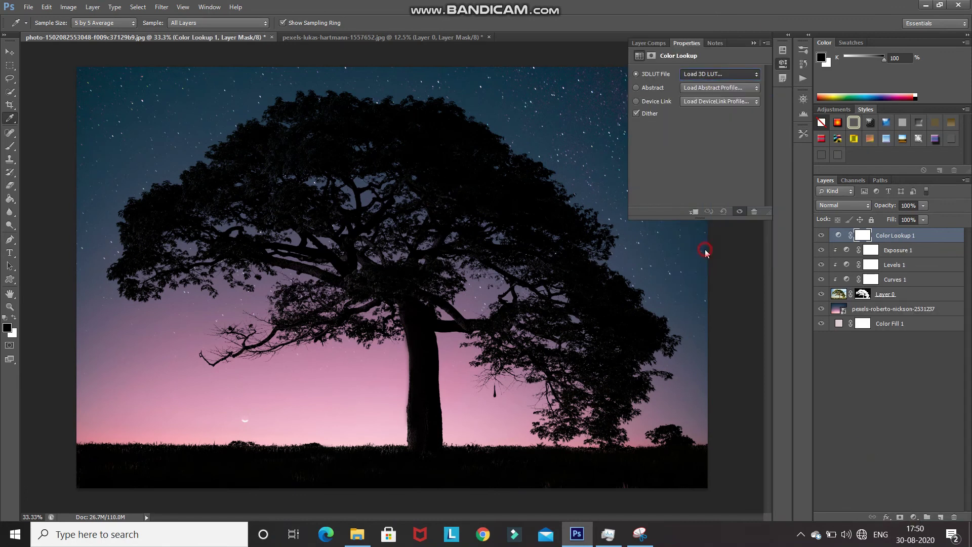
pyautogui.click(843, 205)
pyautogui.click(840, 395)
pyautogui.press('3')
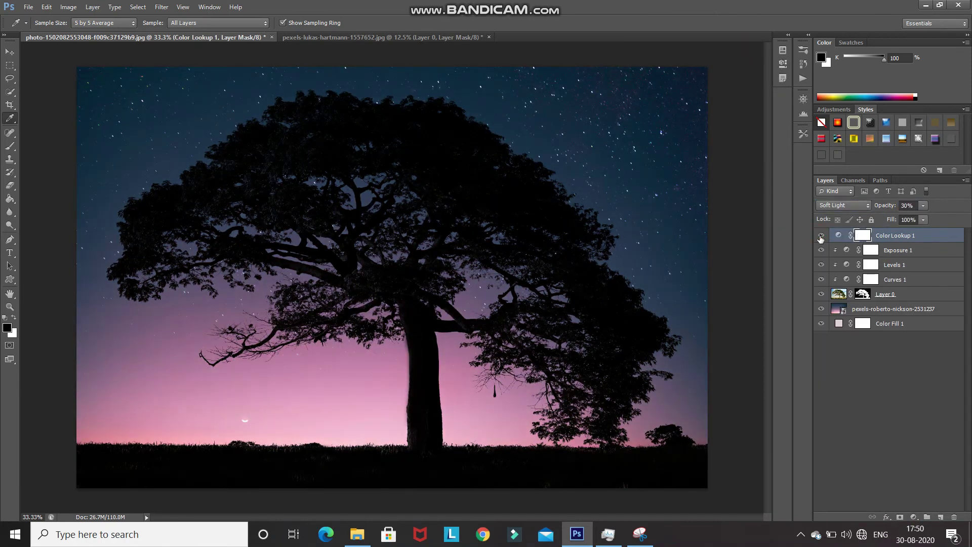
# Move the starry sky layer down and to the right with the Move tool.
pyautogui.press('v')
pyautogui.keyDown('ctrl'); pyautogui.click(328, 193); pyautogui.keyUp('ctrl')
pyautogui.moveTo(328, 192); pyautogui.dragTo(304, 200)
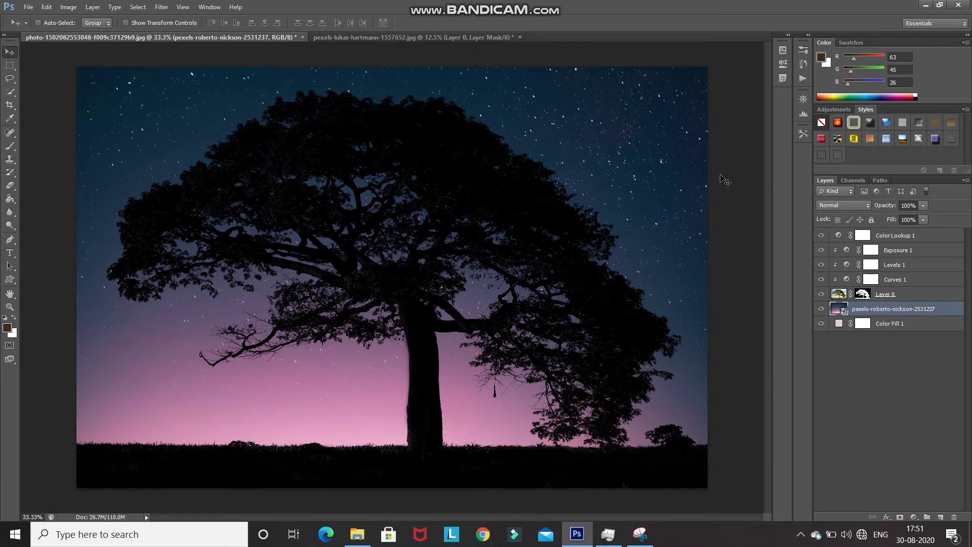
pyautogui.moveTo(725, 181); pyautogui.dragTo(723, 191)
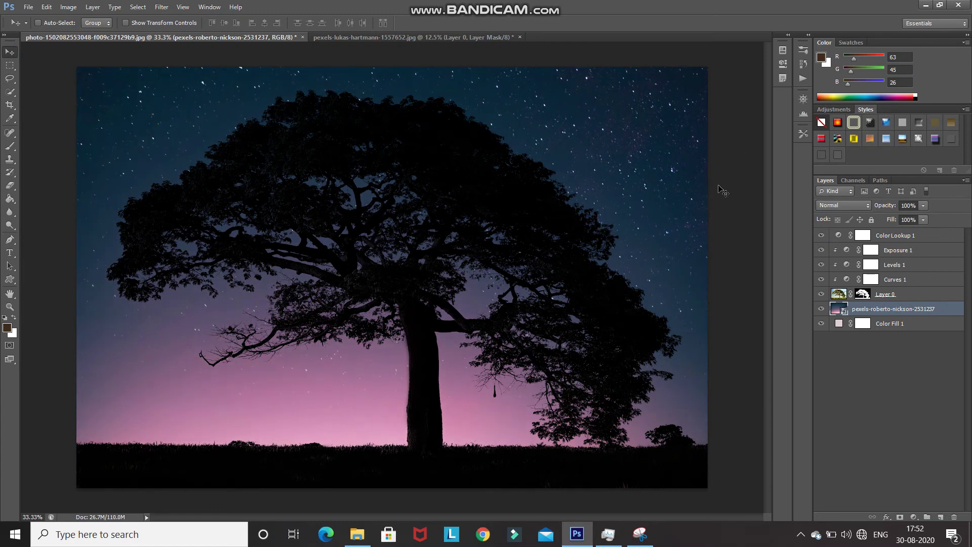